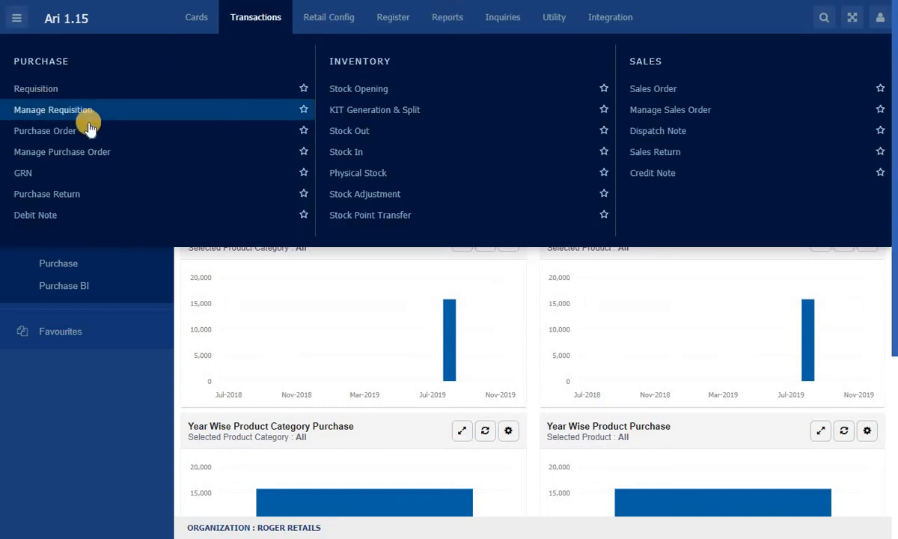
Step: Open a new purchase order for party Green Farms using the Purchase Price List
click(75, 135)
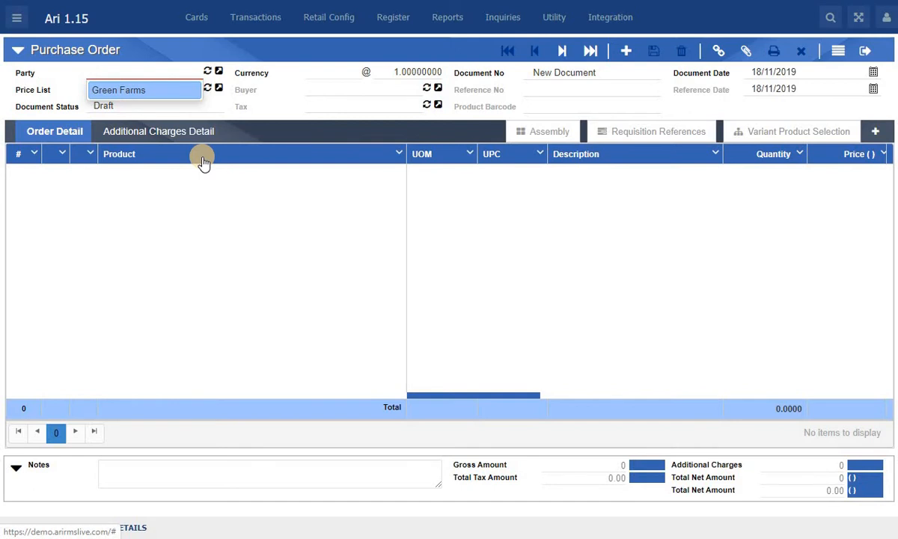
click(119, 89)
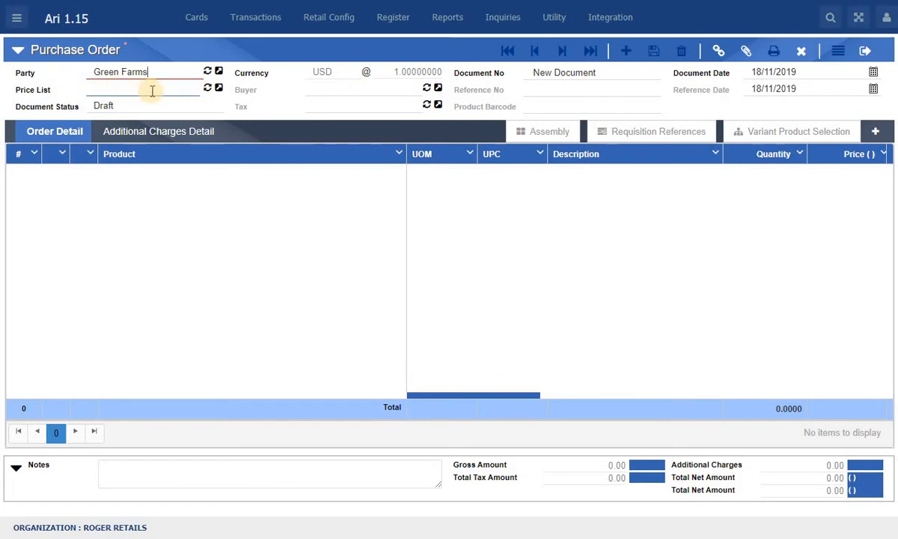
click(151, 91)
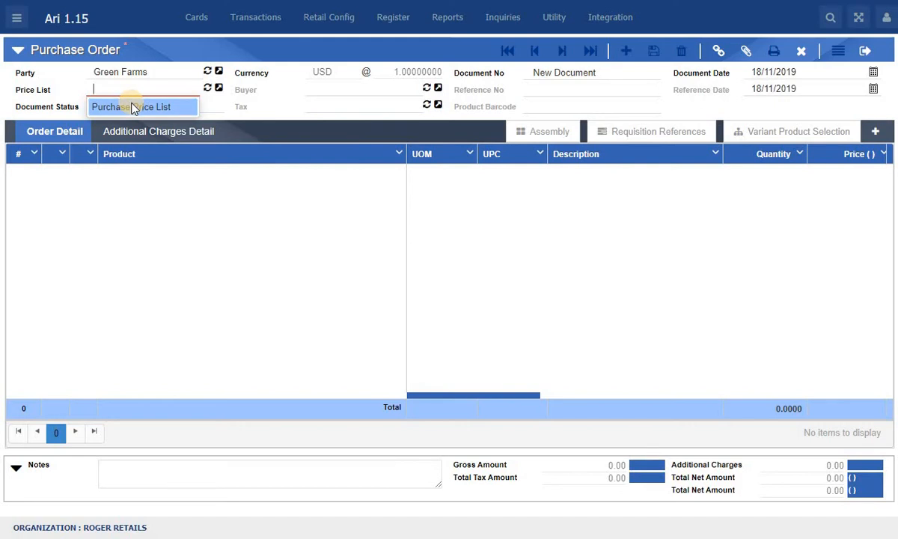
click(132, 107)
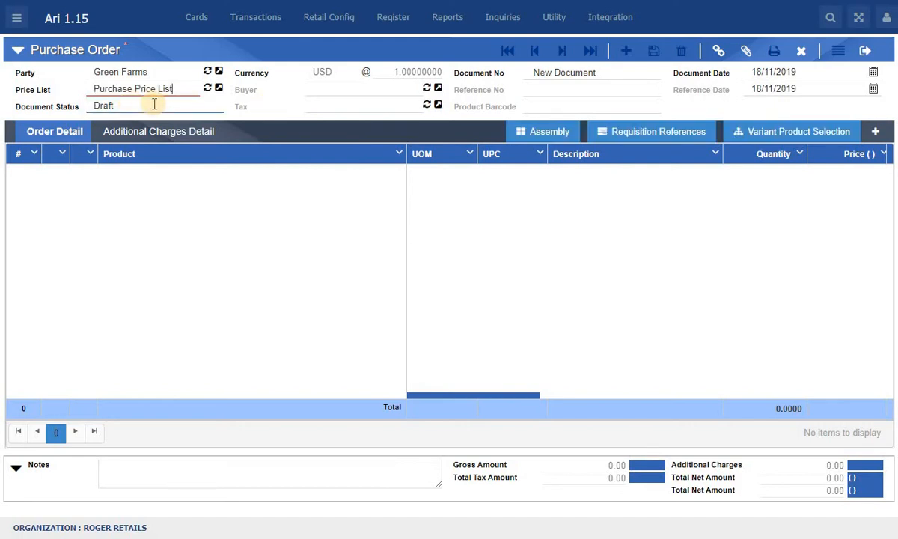
Step: Set the purchase order's document status to Booked and its tax to VAT 5%
click(137, 105)
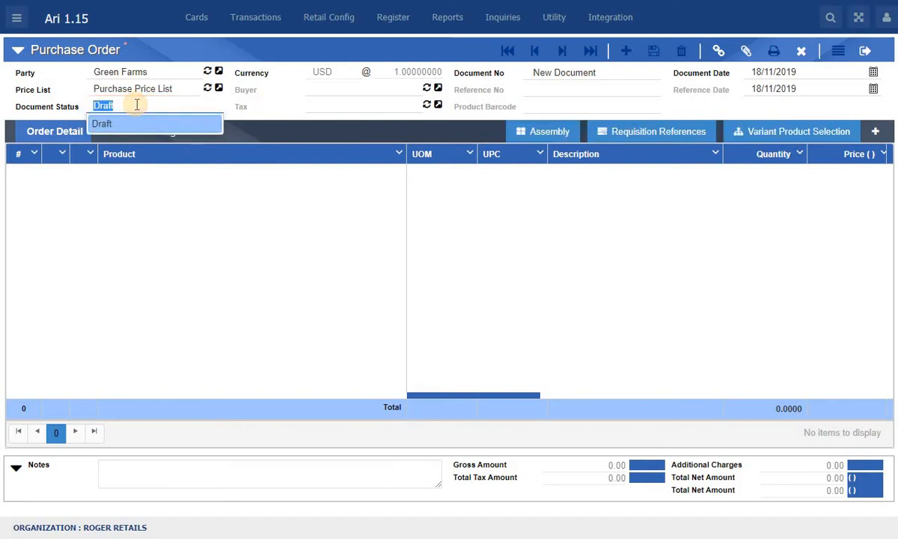
key(BackSpace)
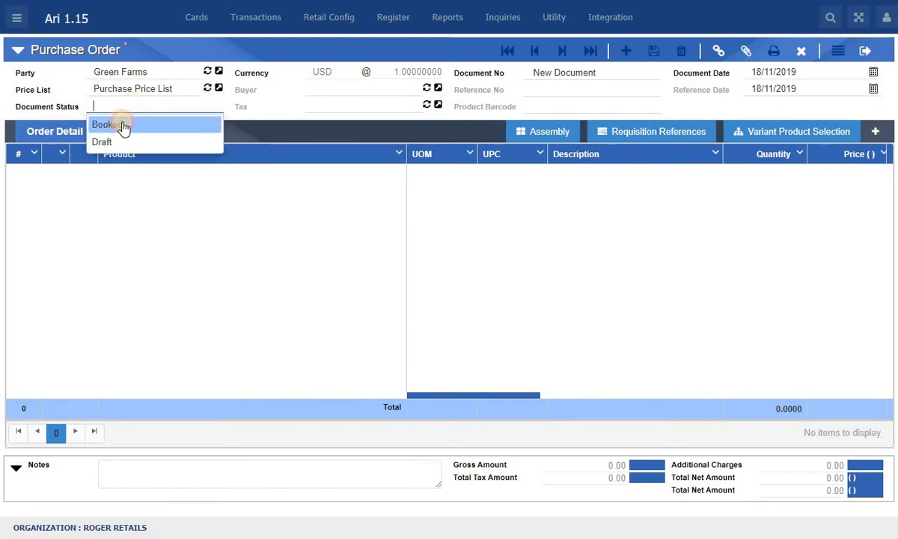
click(124, 126)
click(345, 105)
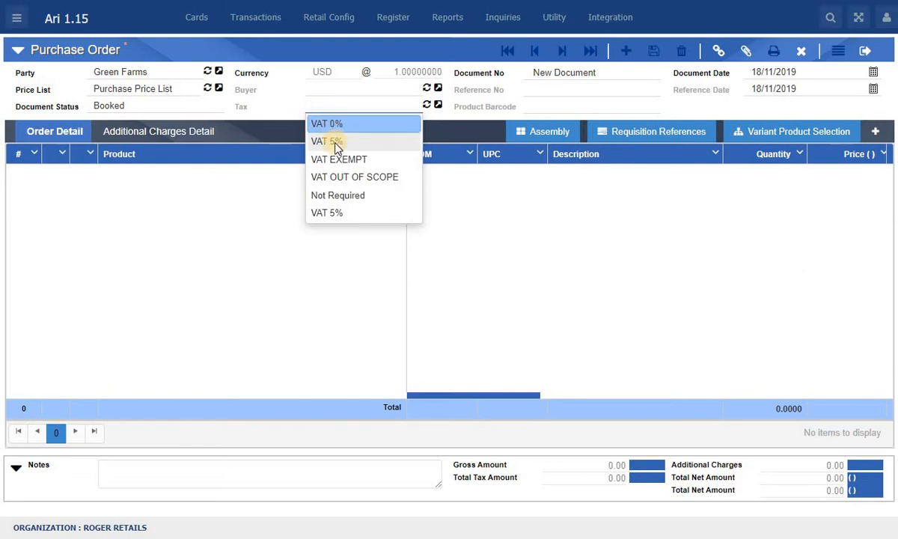
click(335, 142)
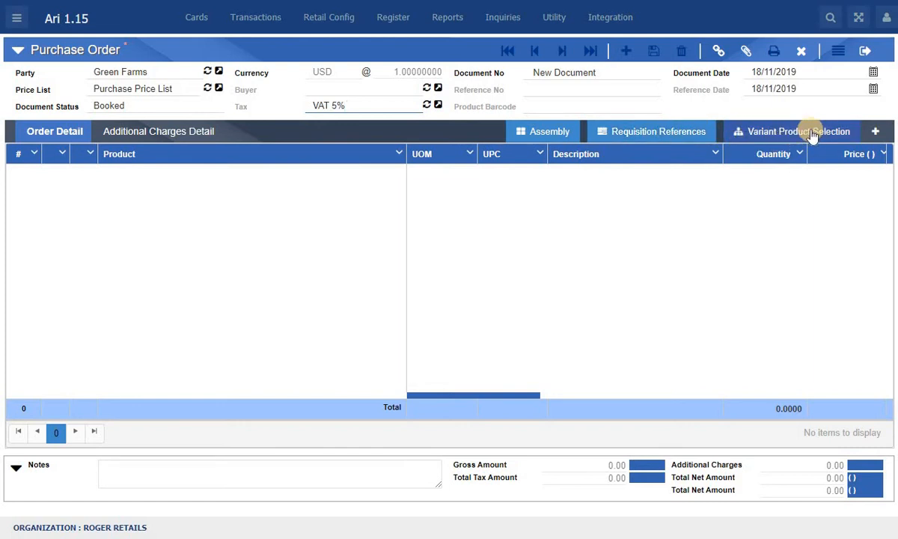
Step: Open the order's requisition references and view the choices of the Requester and Organization filters
click(652, 135)
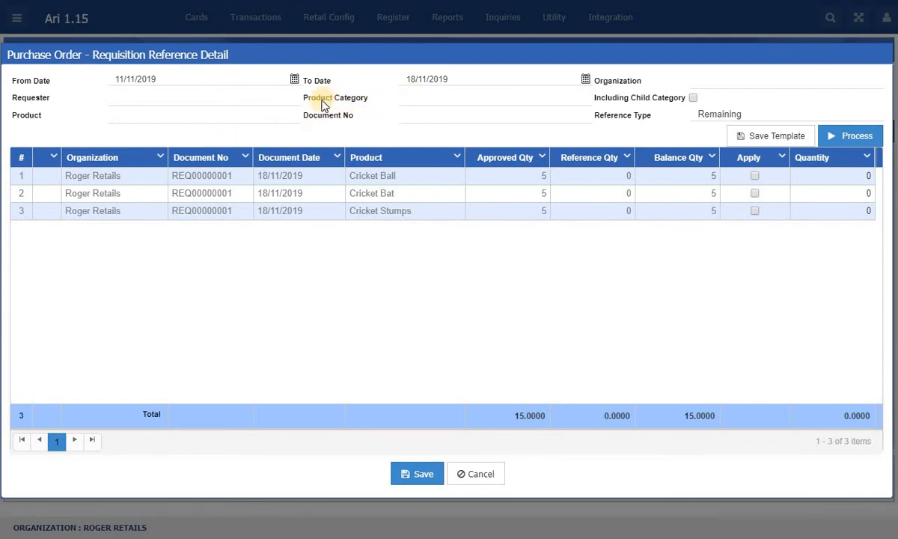
click(188, 98)
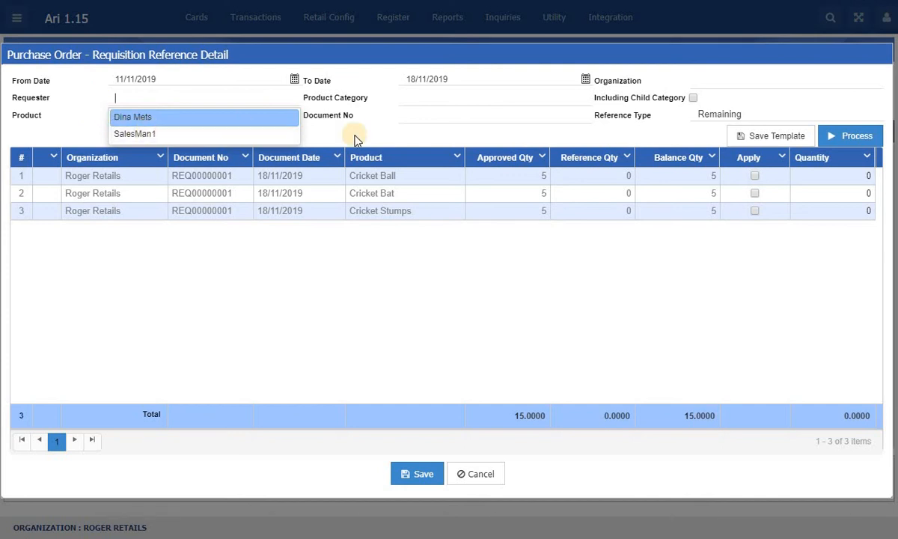
click(401, 260)
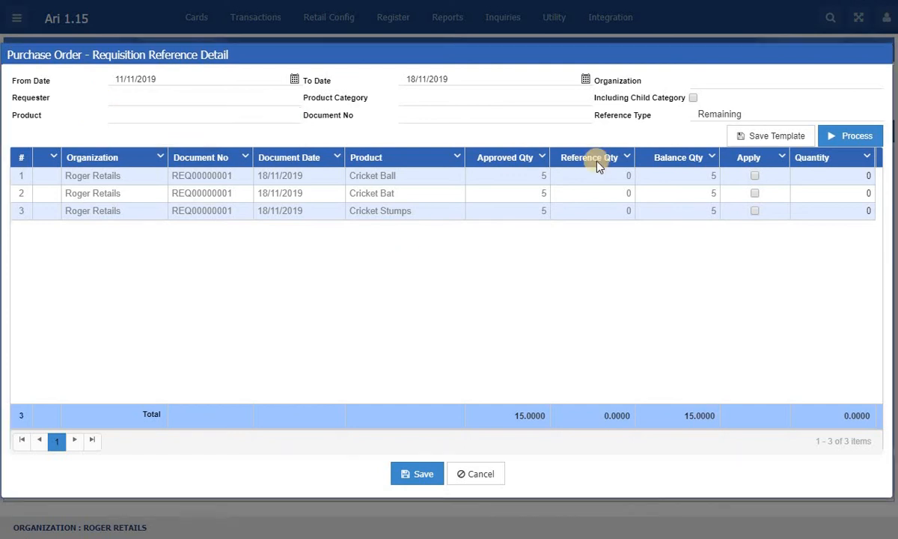
click(743, 77)
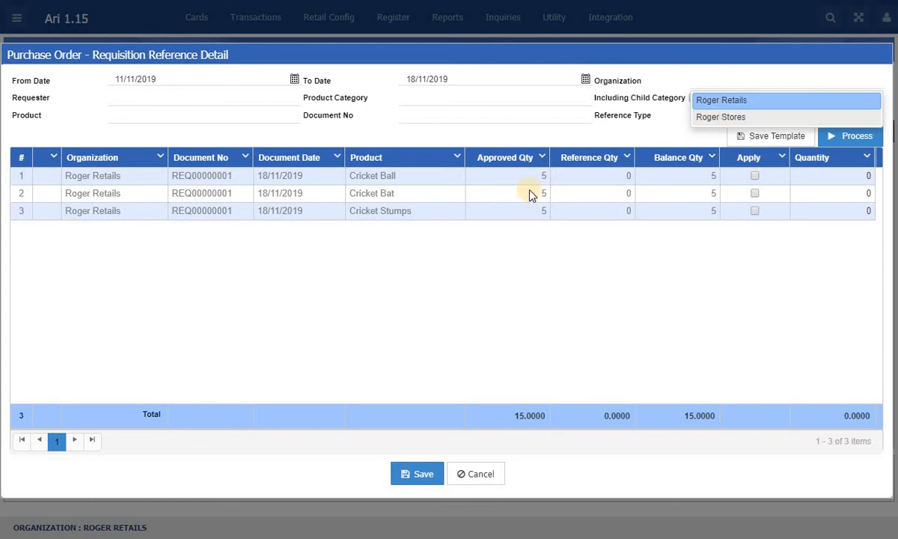
click(464, 281)
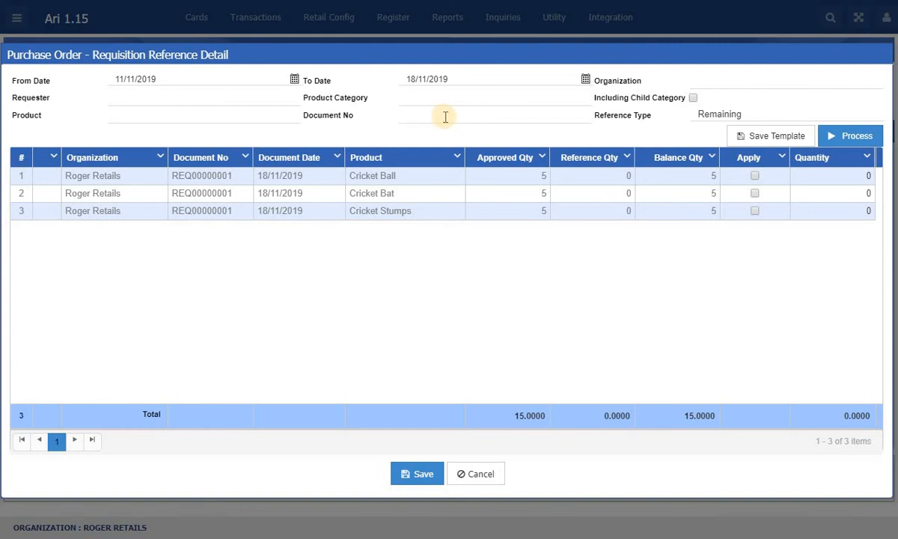
Step: Set the Reference Type filter of the requisition references to All
click(752, 113)
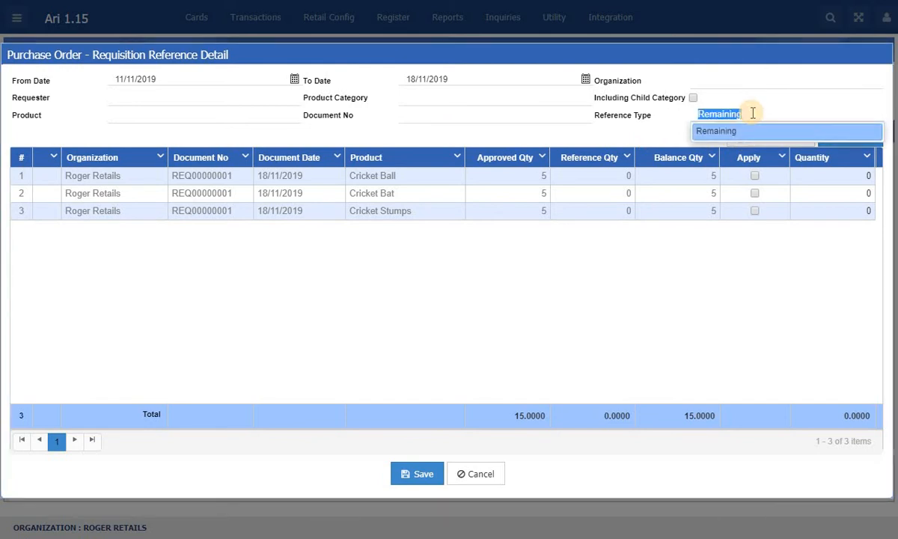
key(BackSpace)
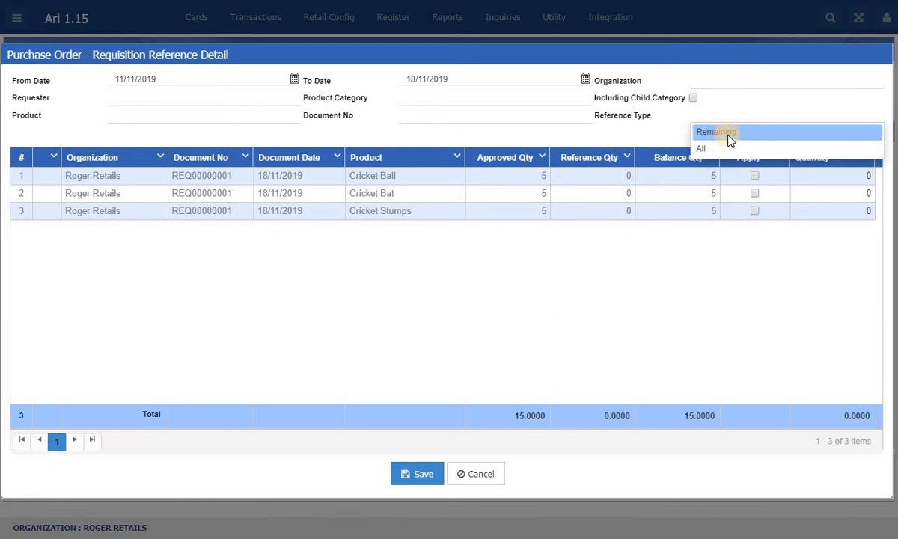
click(728, 137)
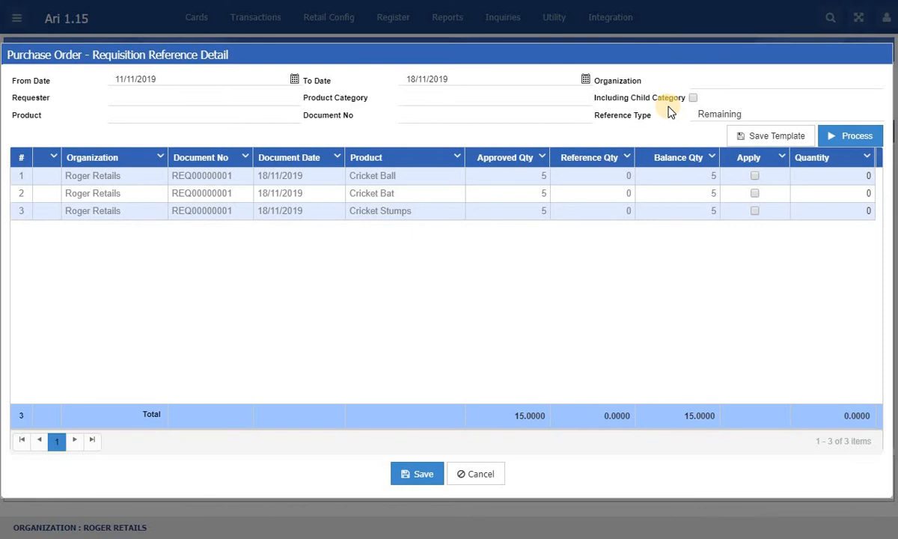
double_click(749, 113)
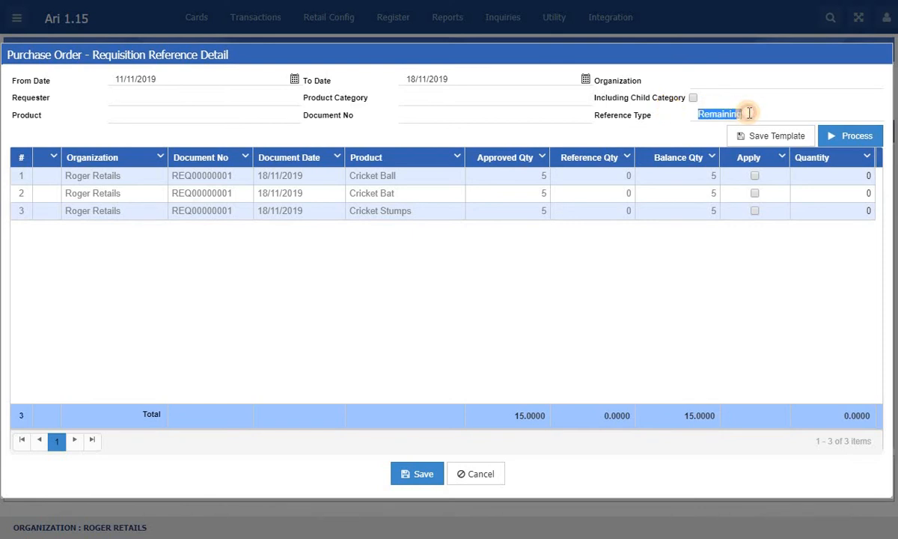
key(BackSpace)
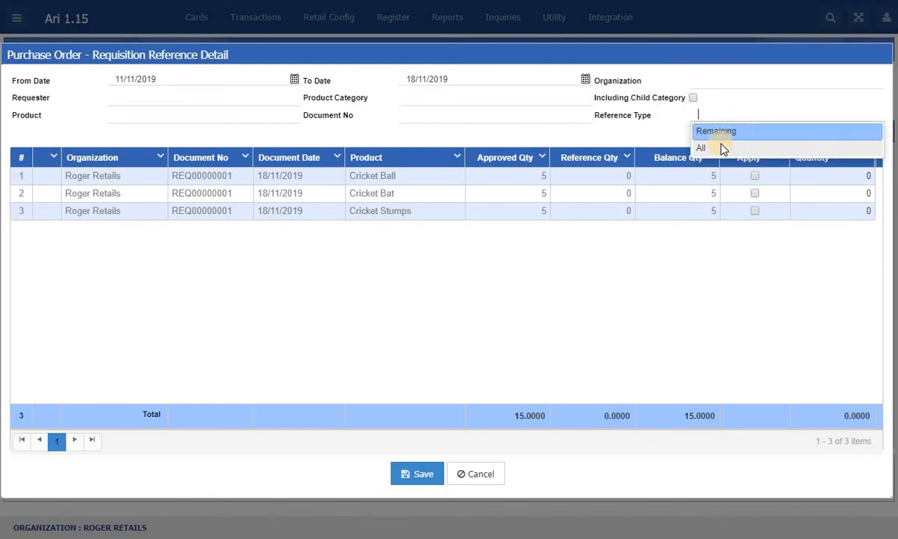
click(722, 148)
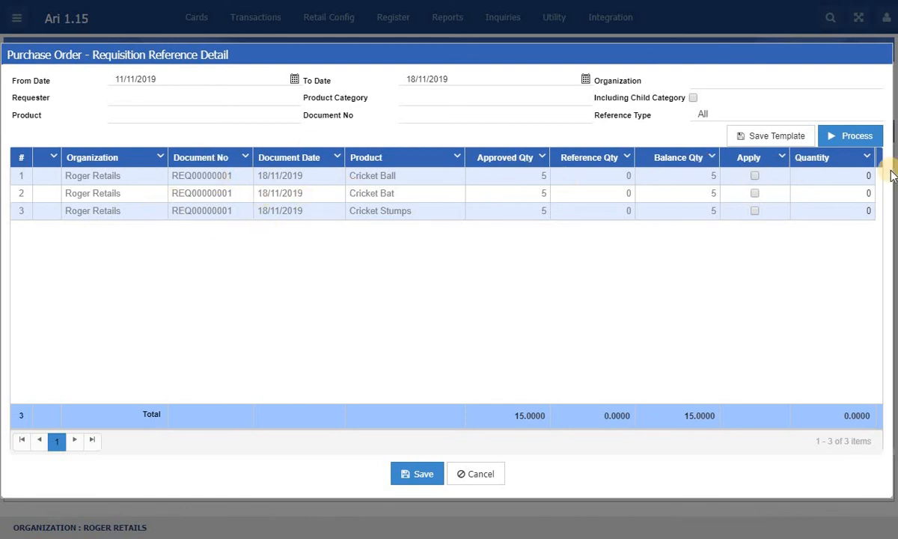
Step: Apply the Cricket Ball, Cricket Bat and Cricket Stumps requisition lines to the purchase order
click(754, 176)
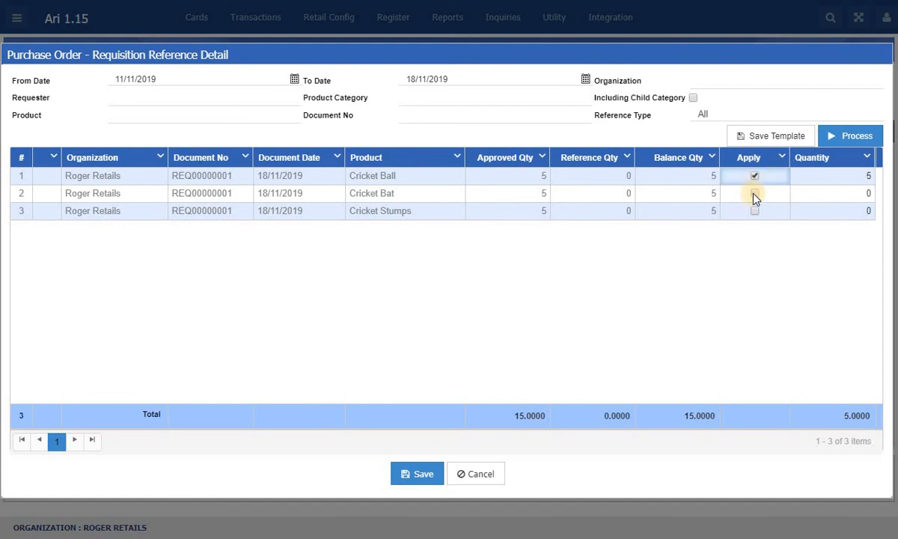
click(755, 193)
click(754, 211)
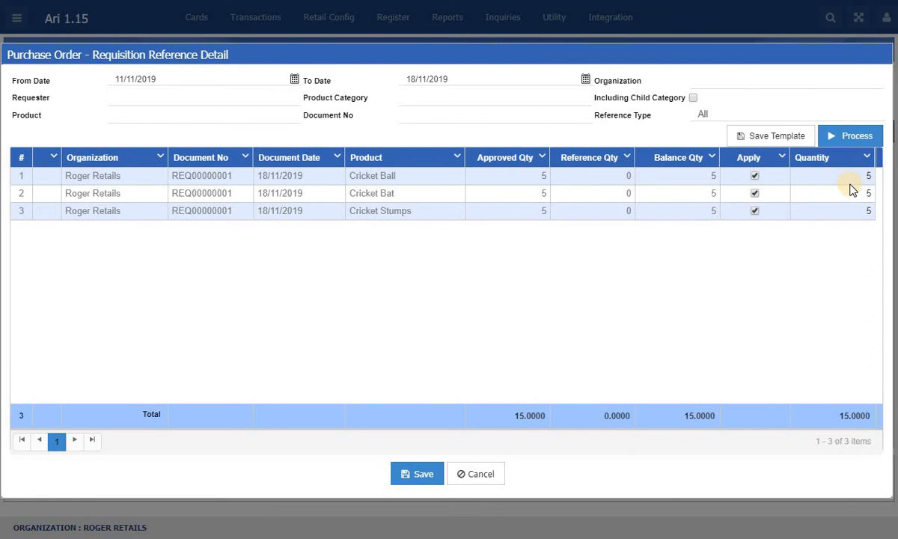
click(754, 176)
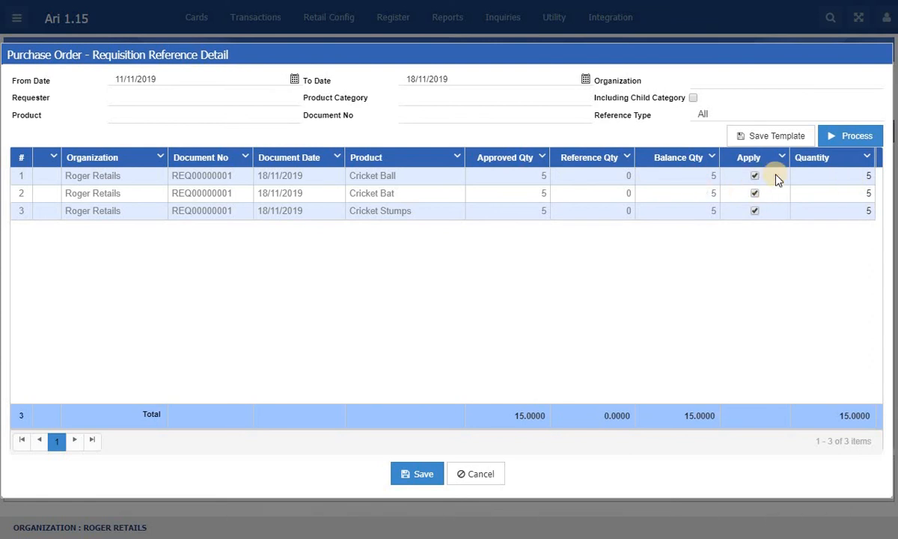
Step: Set the quantity of the Cricket Ball requisition line to 2
click(867, 175)
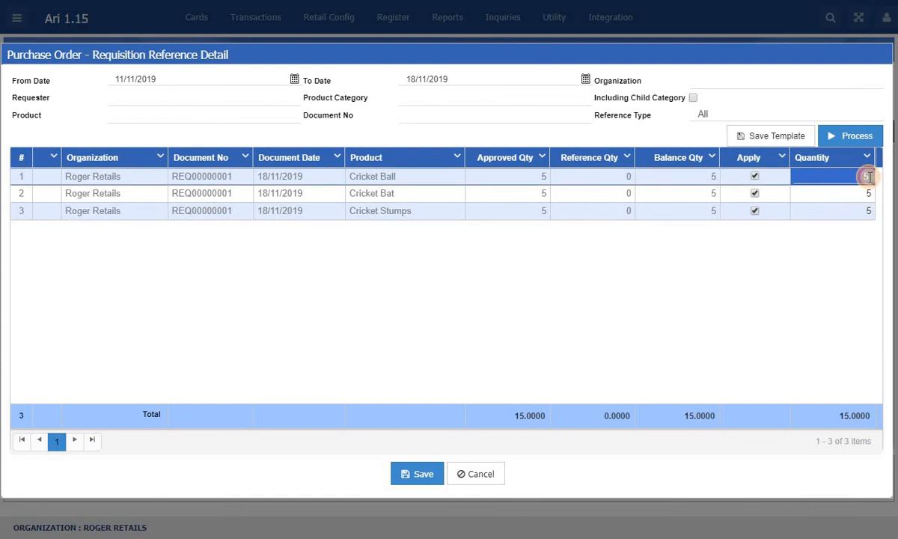
text(0)
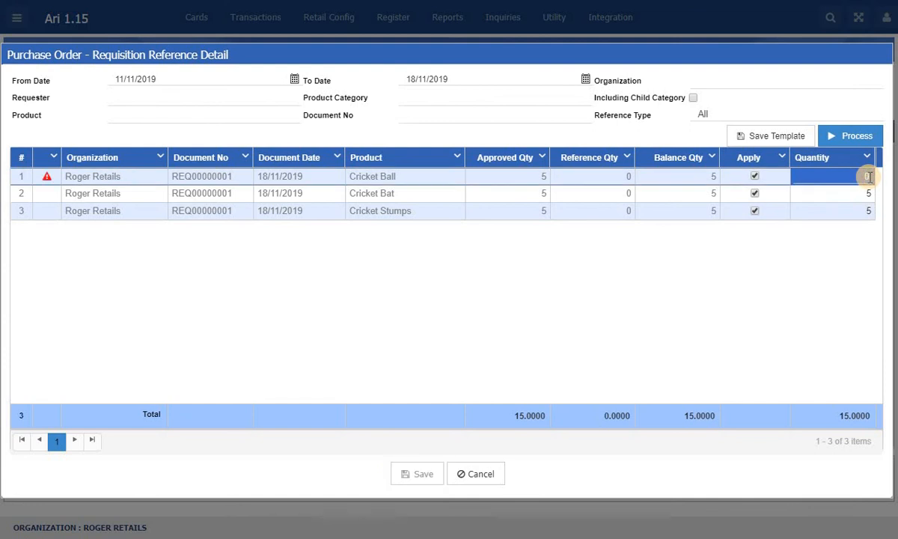
text(2)
click(796, 267)
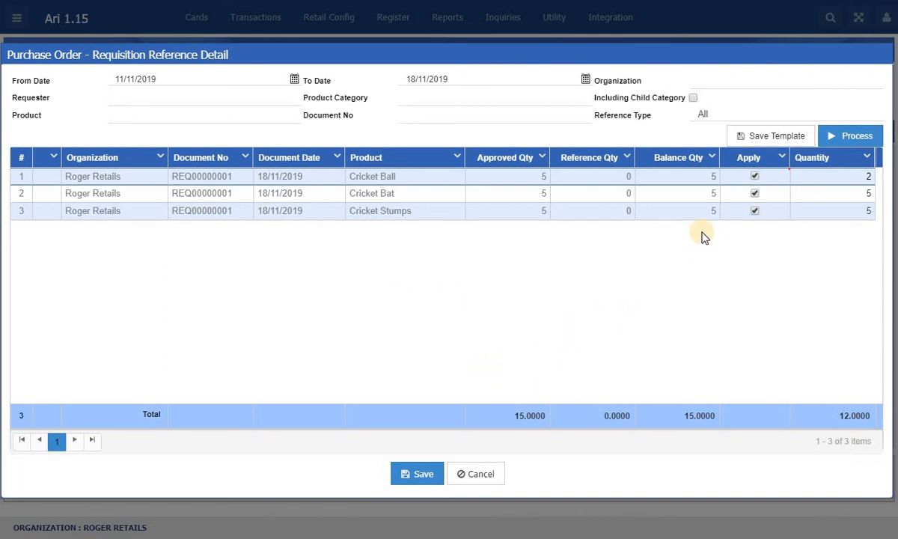
Step: Set the Cricket Ball requisition line's quantity to 5 and save the requisition references into the order
click(861, 180)
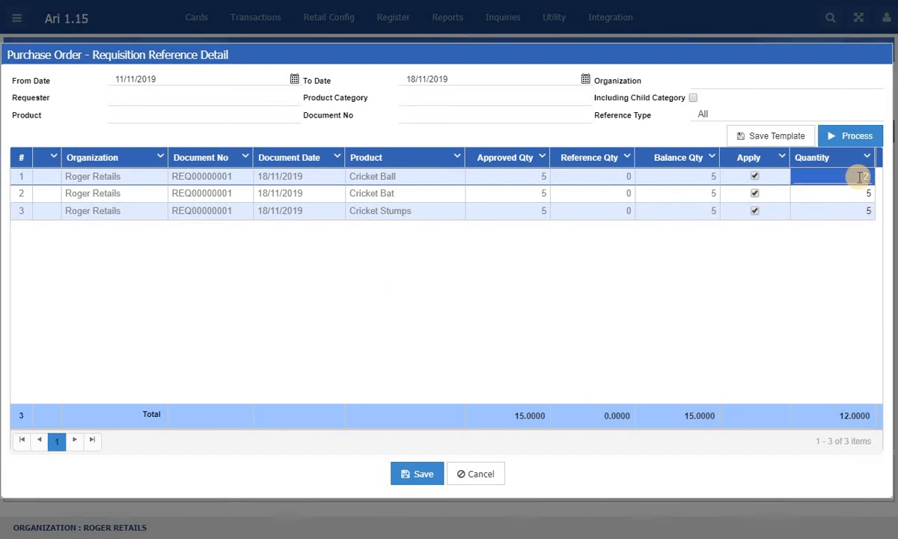
text(0)
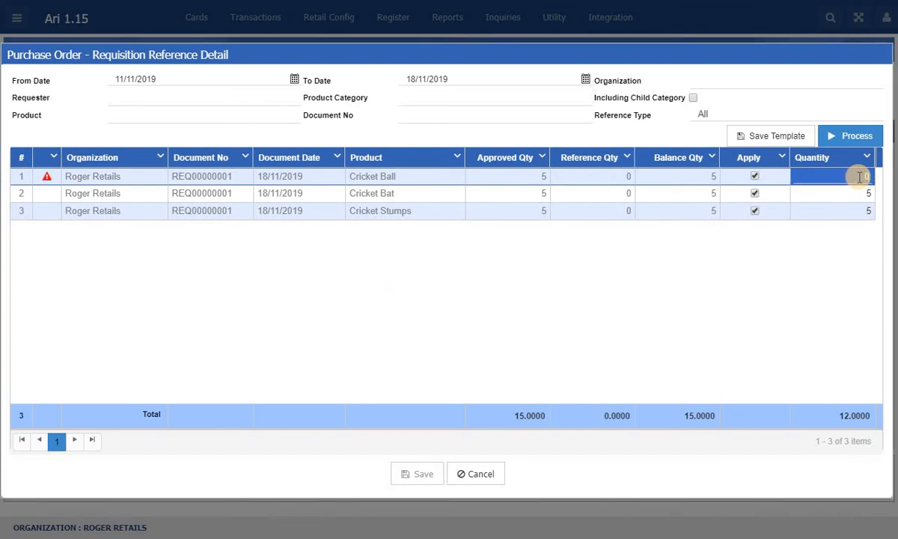
text(5)
click(808, 226)
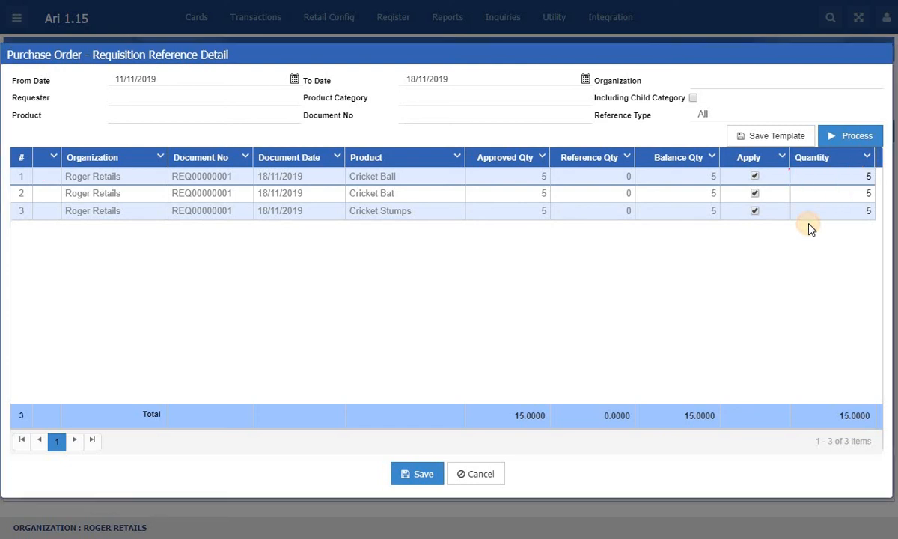
click(419, 483)
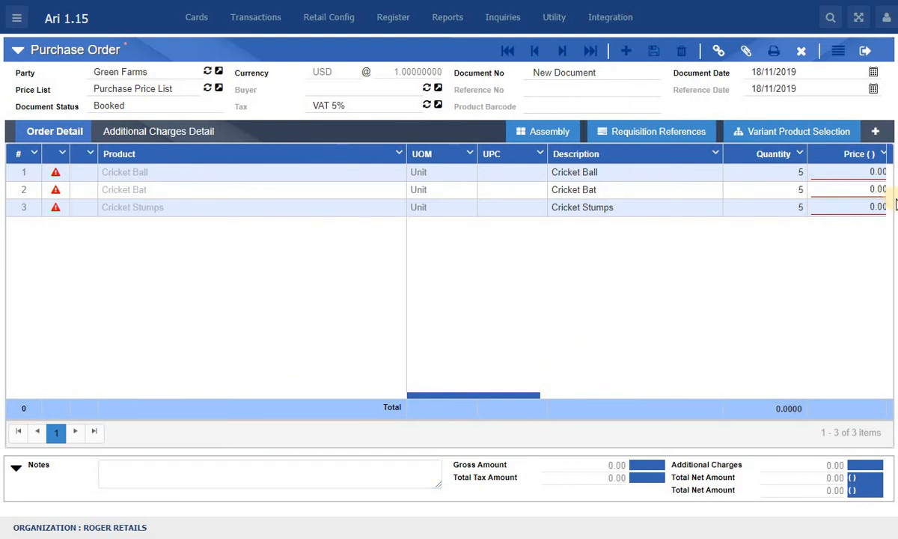
Step: Enter a price of 150 for Cricket Ball and 25 for Cricket Bat in the order details
click(869, 175)
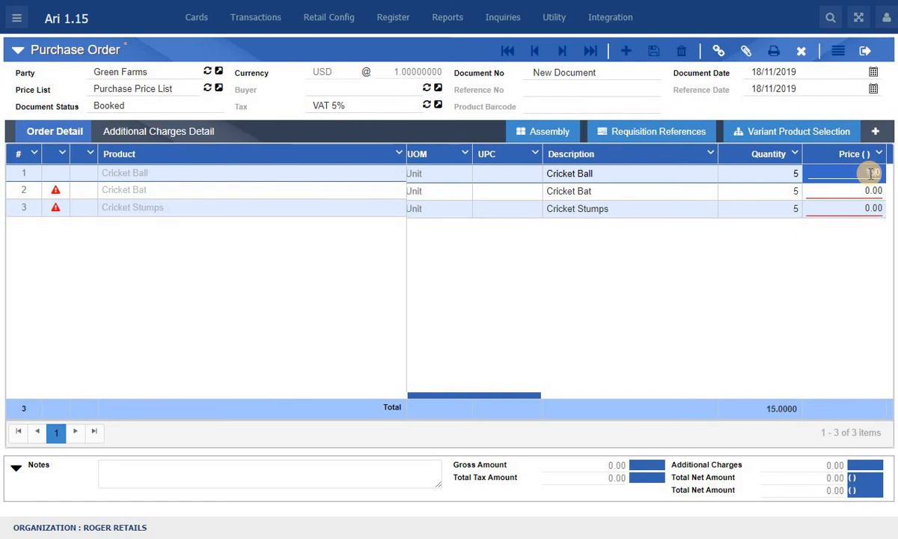
text(50)
click(865, 193)
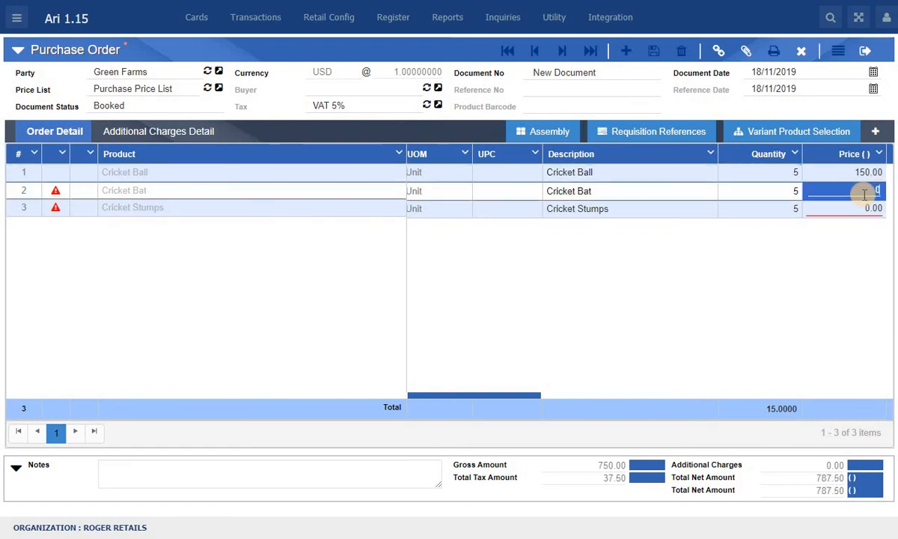
text(25)
Step: Correct the Cricket Ball price to 15 in the order details
click(864, 172)
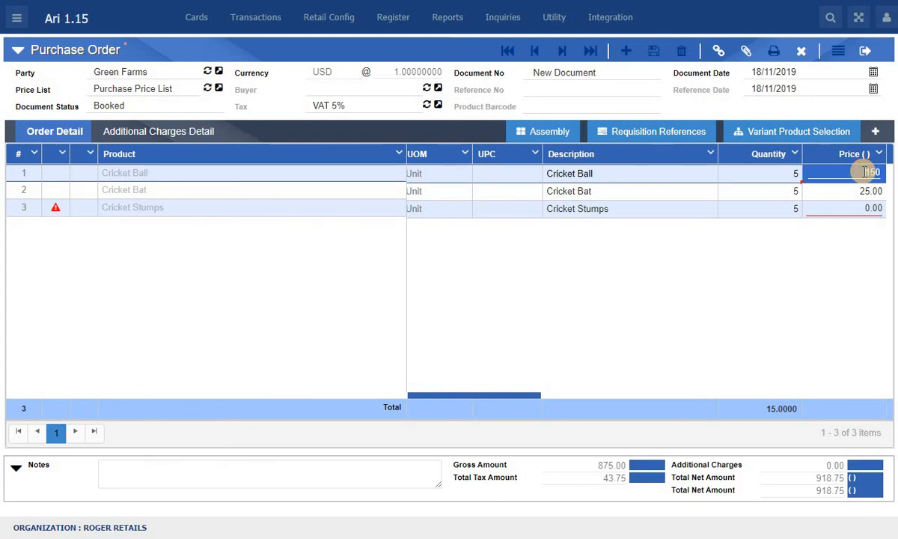
key(BackSpace)
text(15)
Step: Set the Cricket Stumps price to 15 and save the purchase order
click(861, 211)
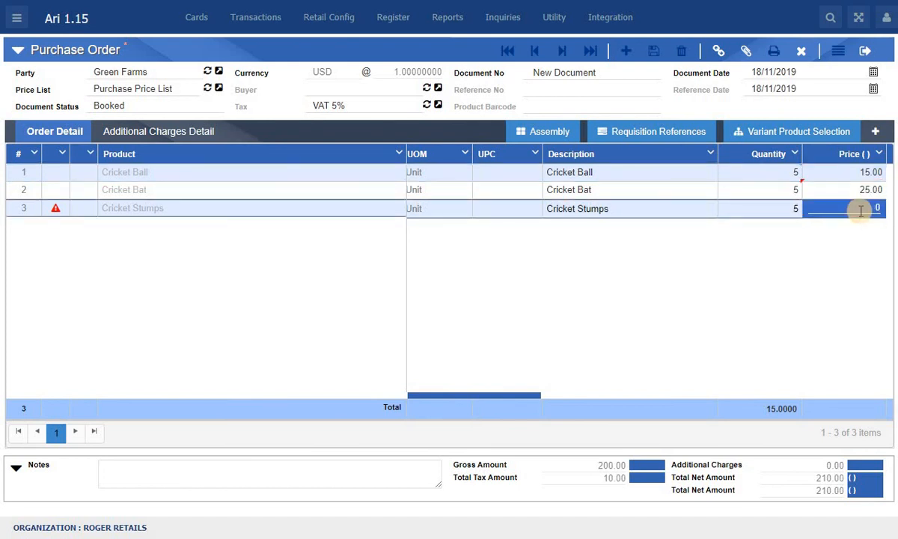
text(15)
click(833, 257)
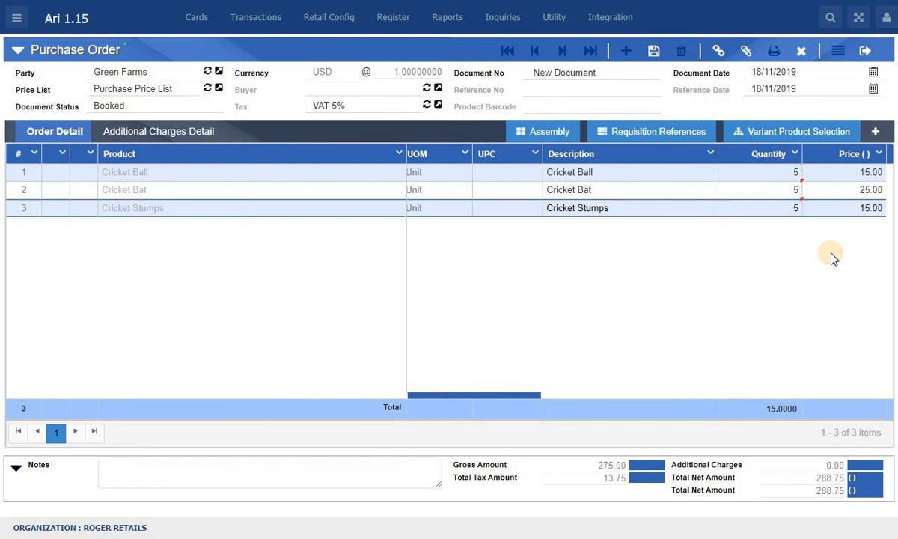
click(652, 54)
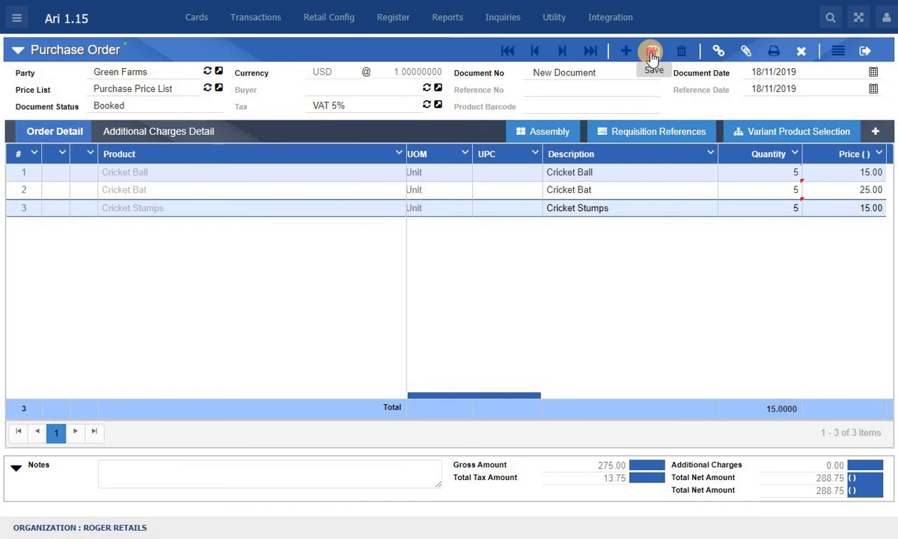